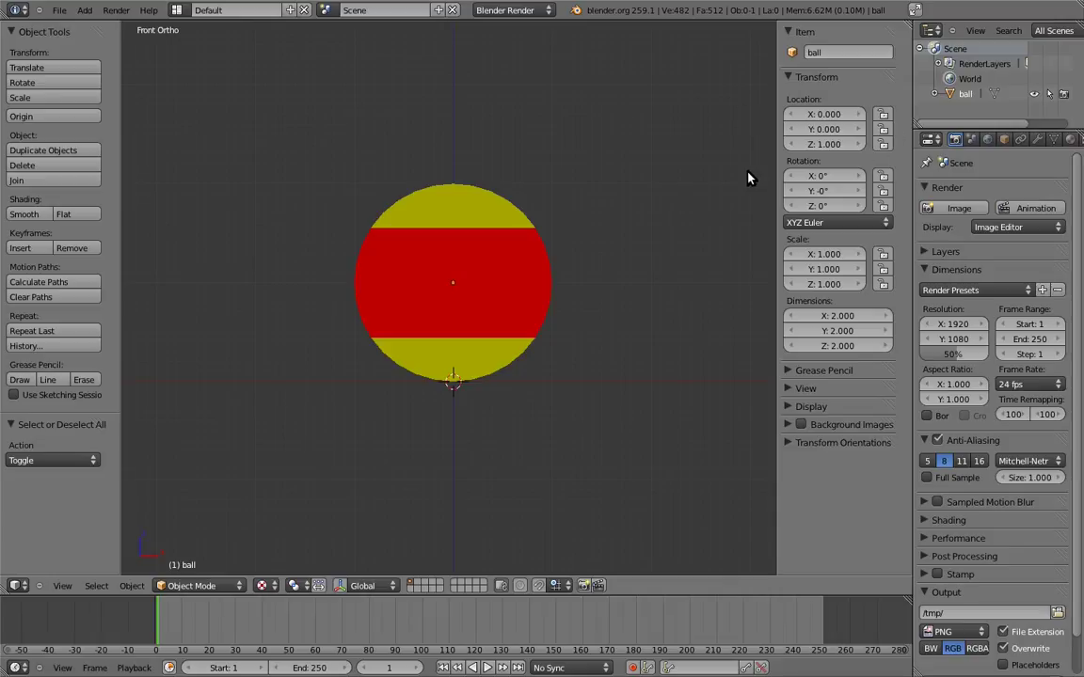
Step: Select the ball and expand the Transform Locks panel in its Object properties
{"action": "key", "text": "n"}
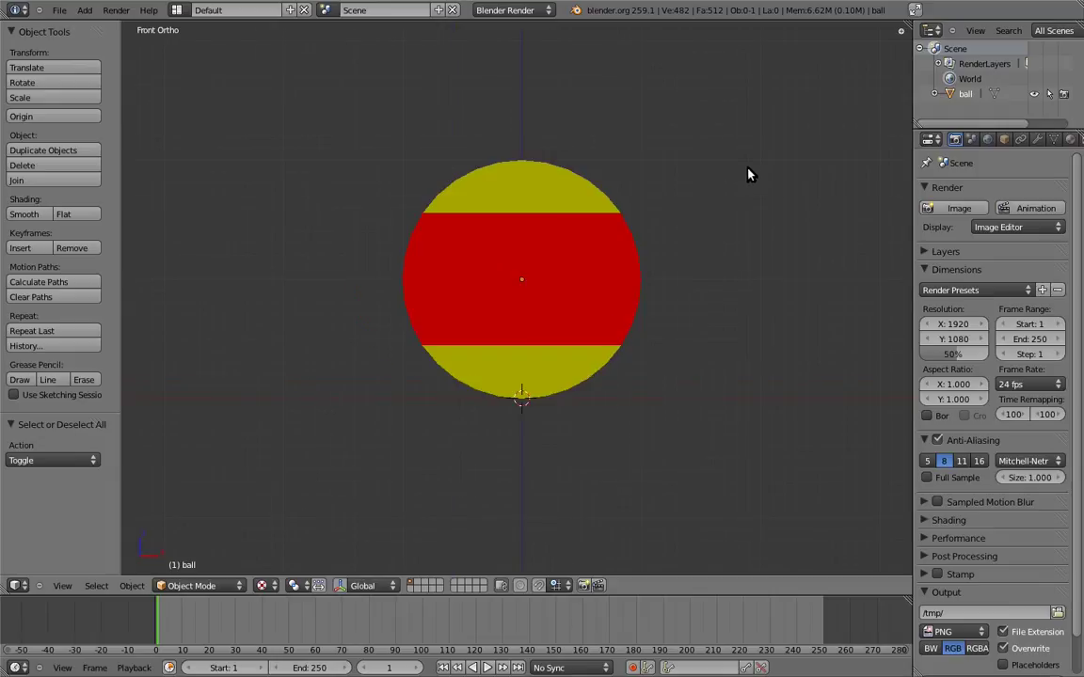
{"action": "key", "text": "n"}
{"action": "key", "text": "n"}
{"action": "key", "text": "n"}
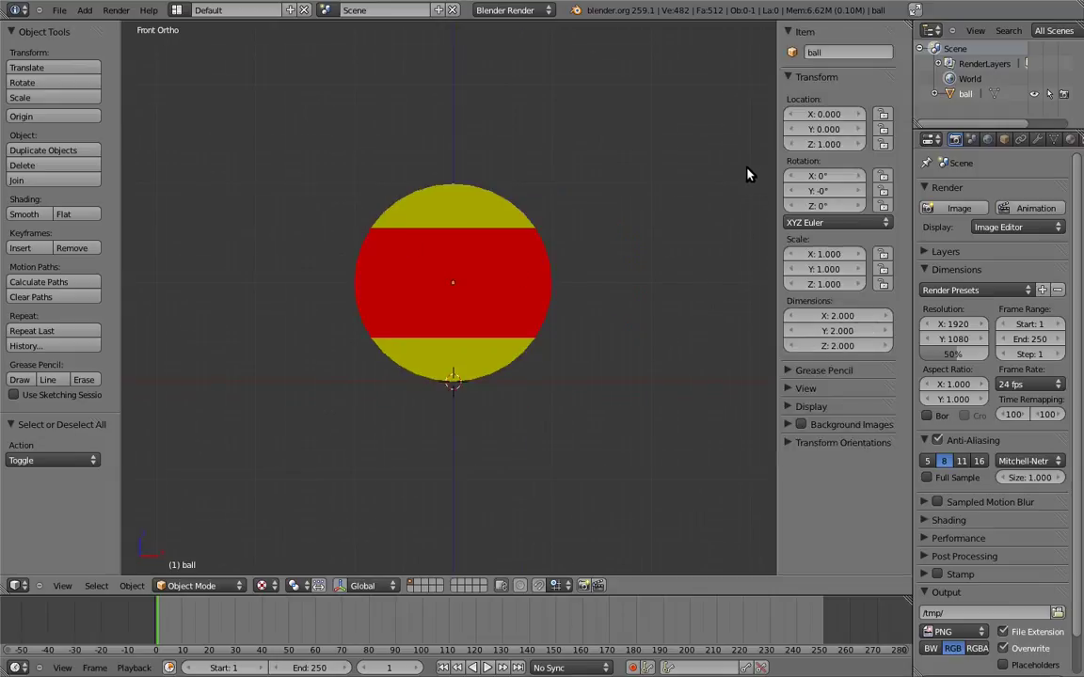
{"action": "right_click", "coordinate": [473, 205]}
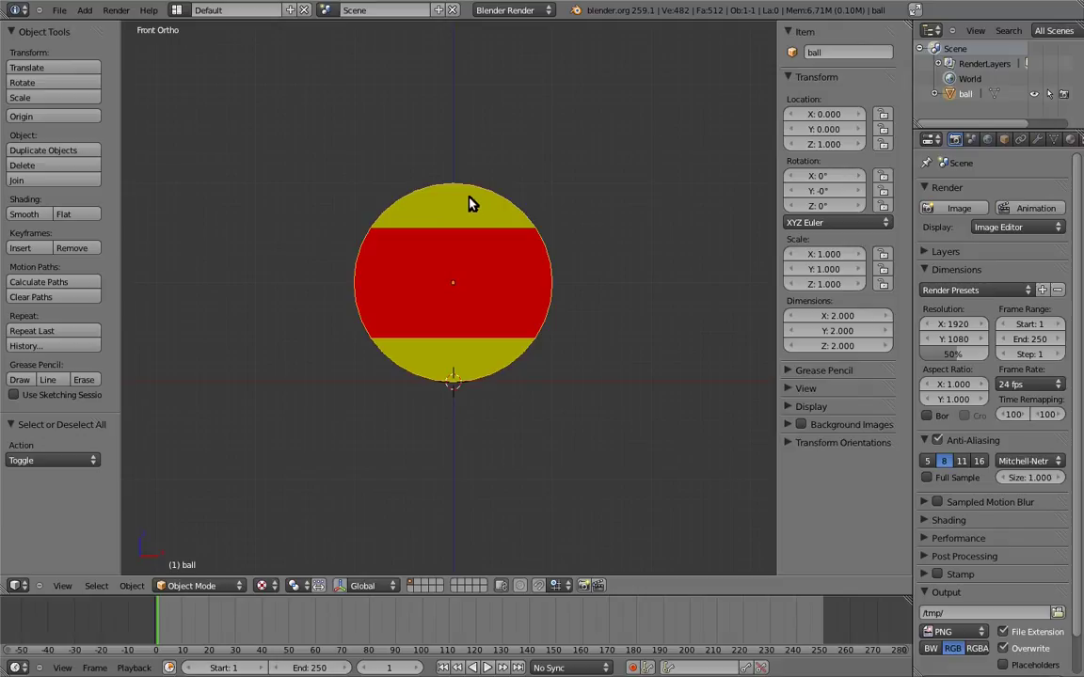
{"action": "left_click", "coordinate": [791, 79]}
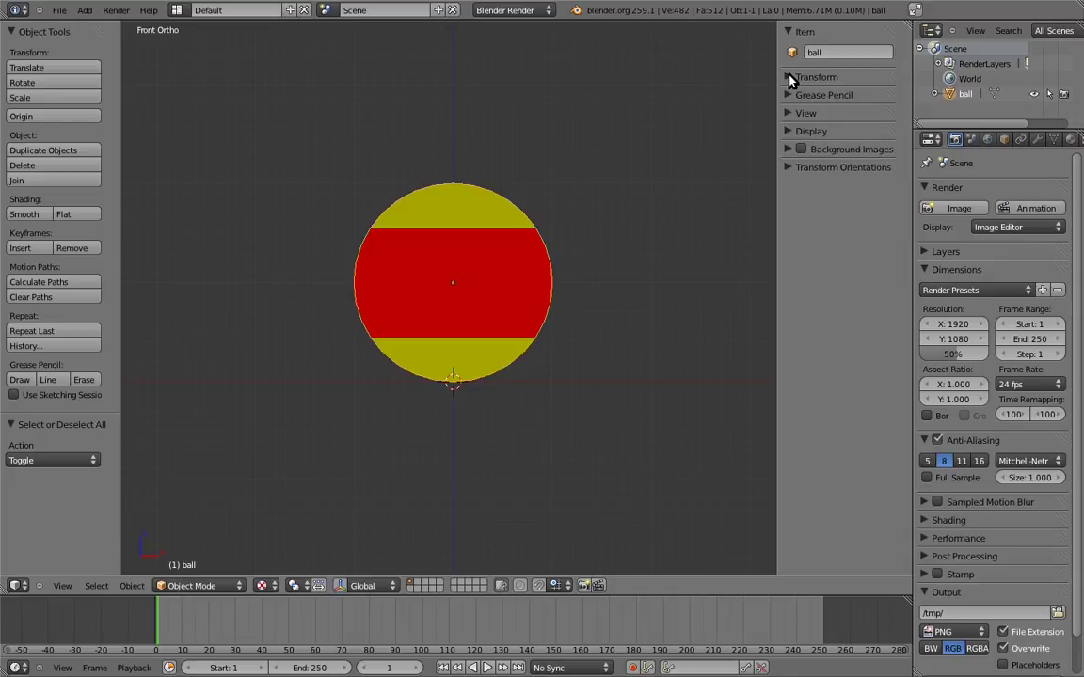
{"action": "left_click", "coordinate": [785, 79]}
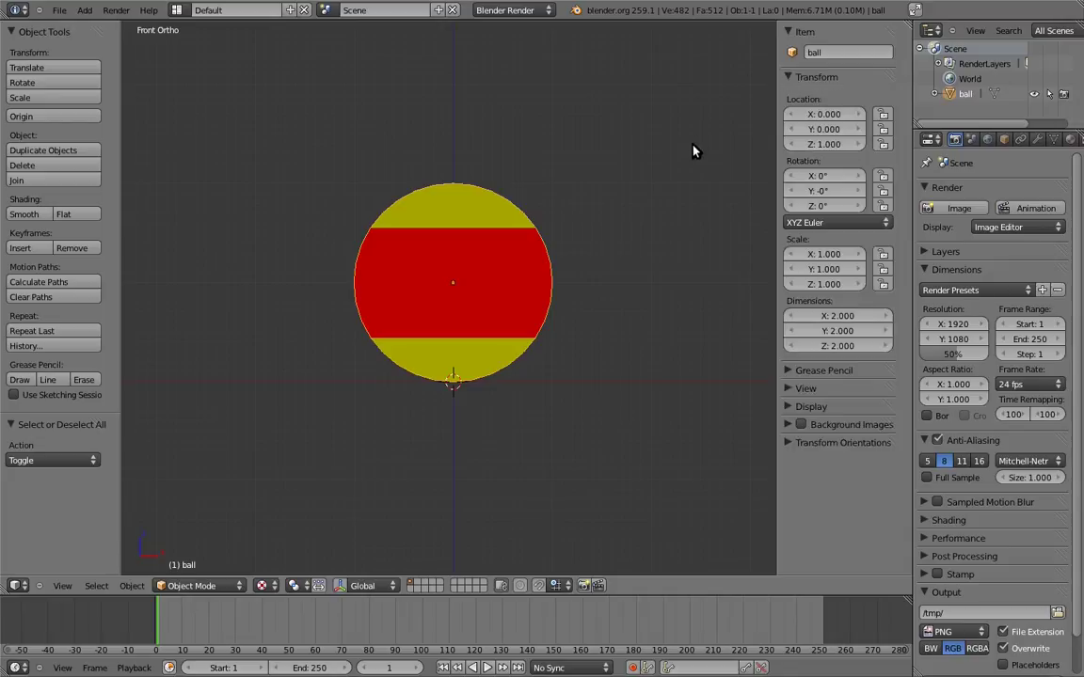
{"action": "left_click", "coordinate": [1003, 139]}
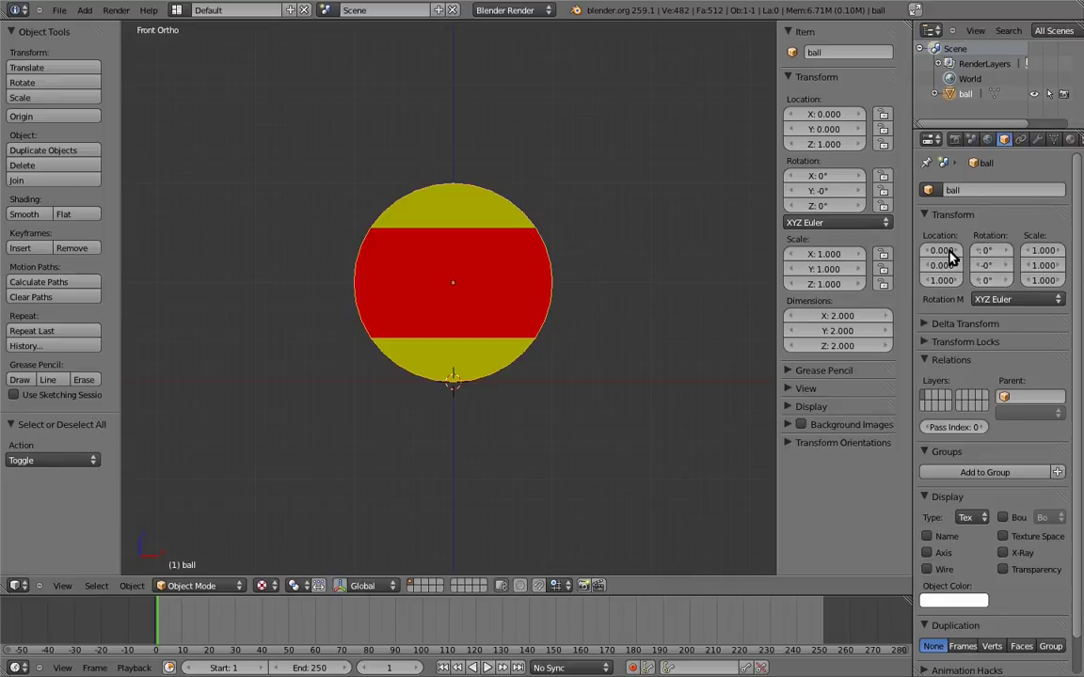
{"action": "left_click", "coordinate": [923, 345]}
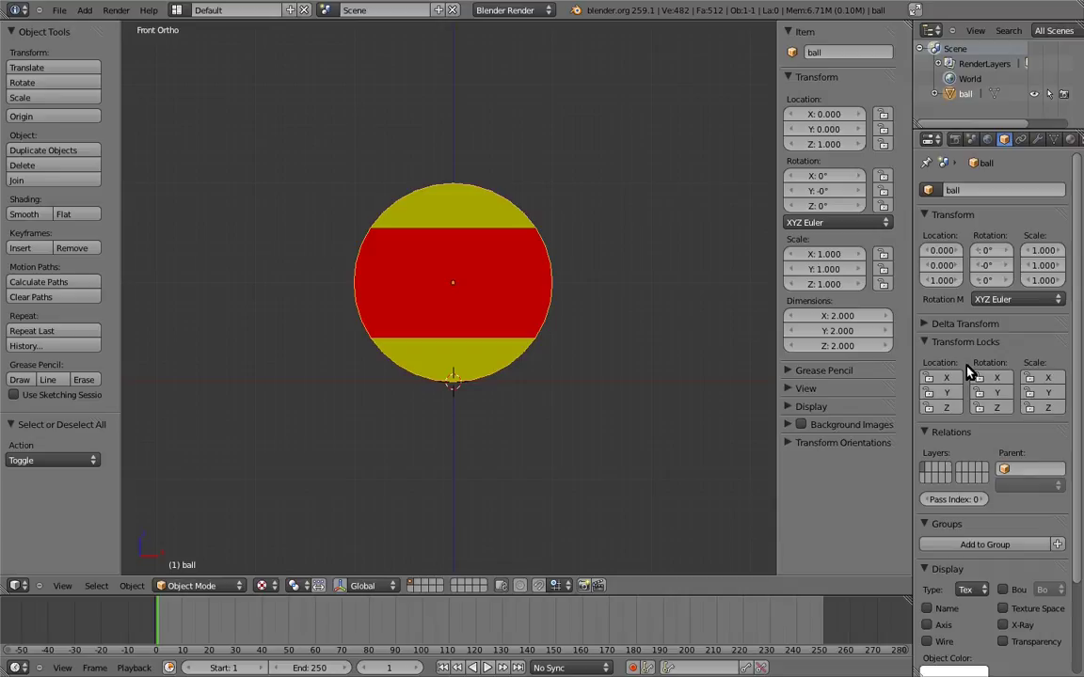
Step: Lock the ball's Y location and set Location Y to 0
{"action": "middle_click_drag", "start_coordinate": [556, 221], "coordinate": [524, 262]}
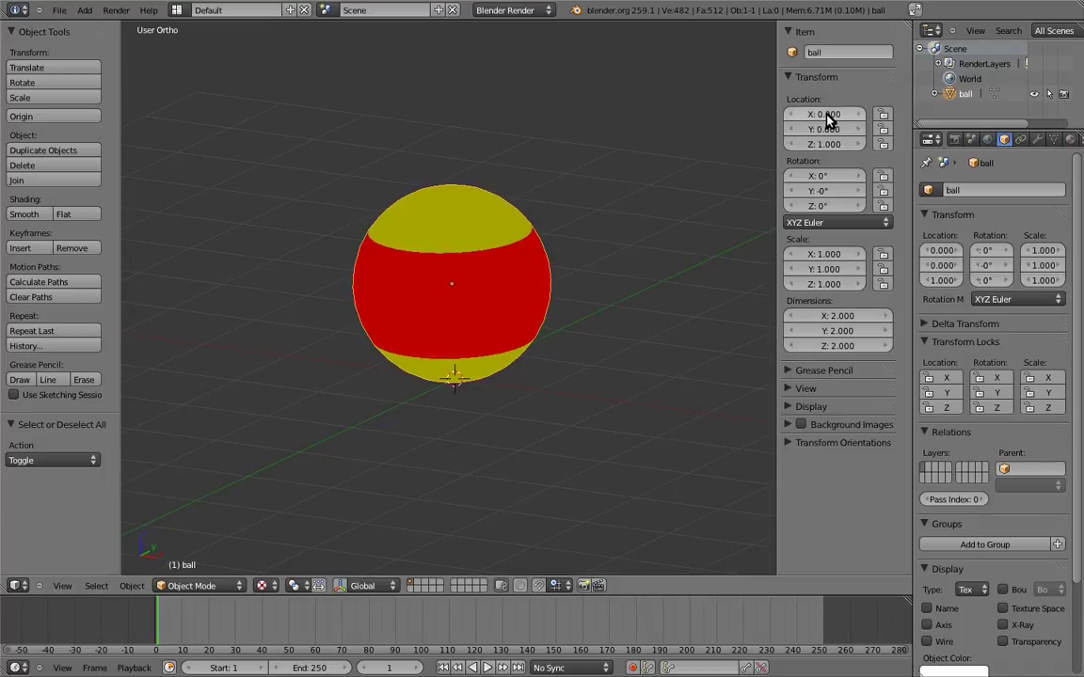
{"action": "left_click_drag", "start_coordinate": [825, 114], "coordinate": [819, 139]}
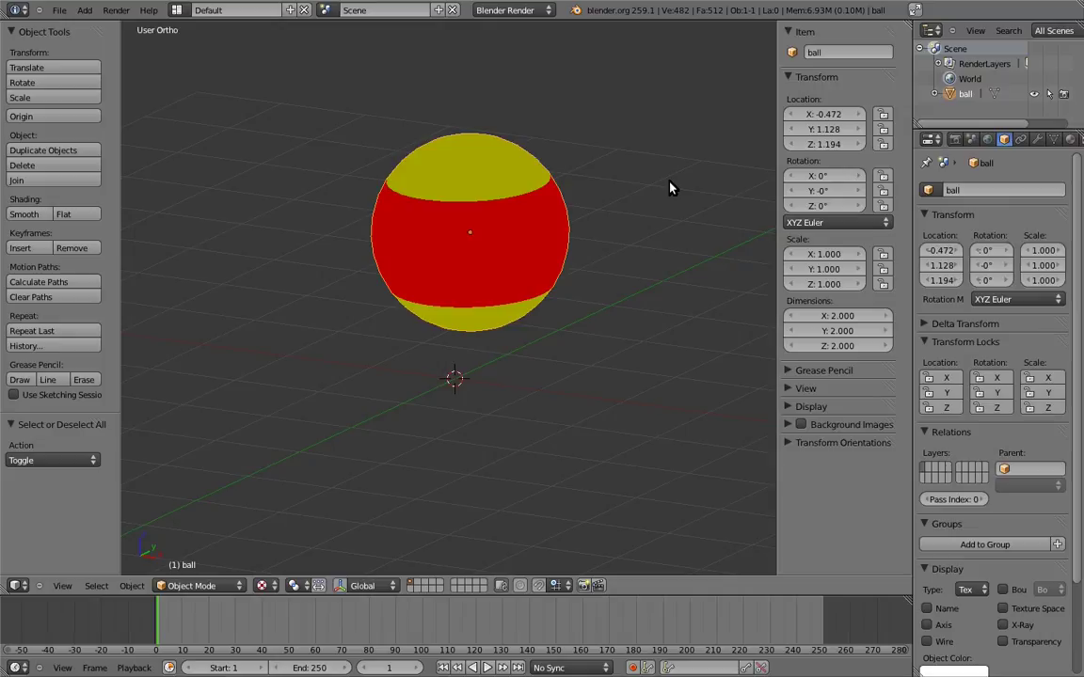
{"action": "left_click", "coordinate": [882, 129]}
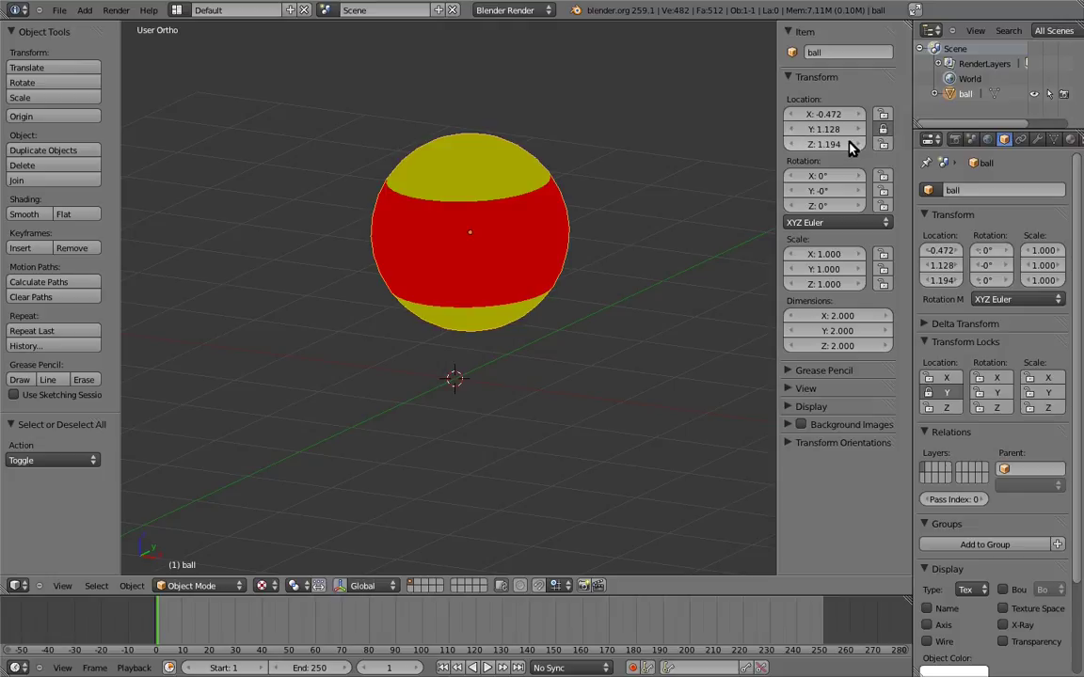
{"action": "left_click", "coordinate": [828, 129]}
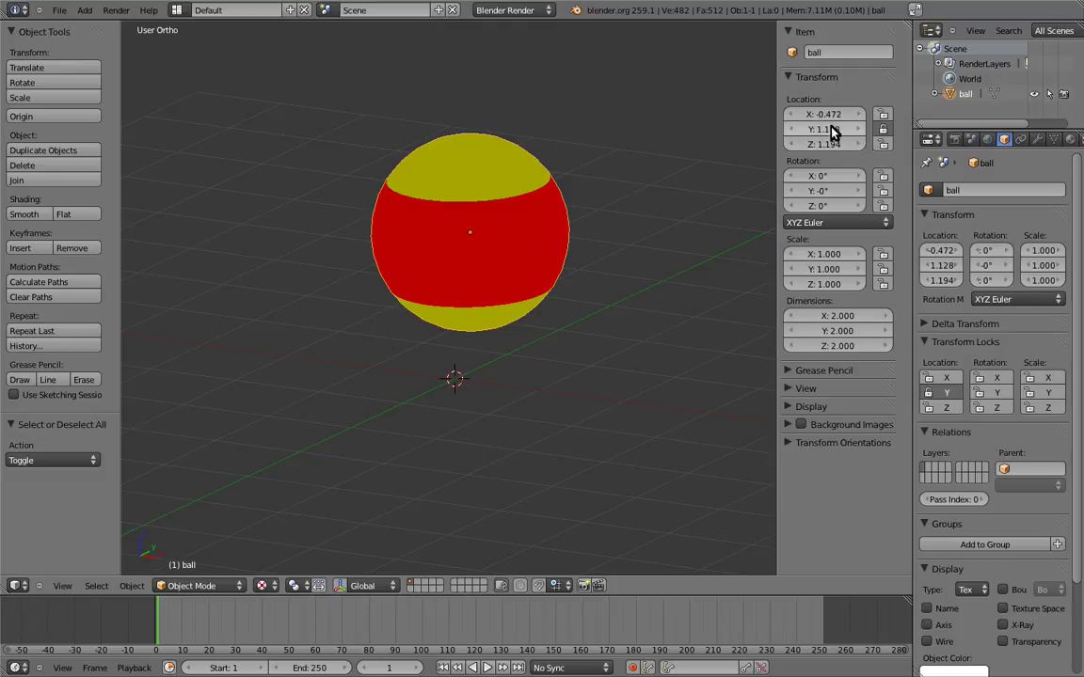
{"action": "type", "text": "0"}
{"action": "key", "text": "Return"}
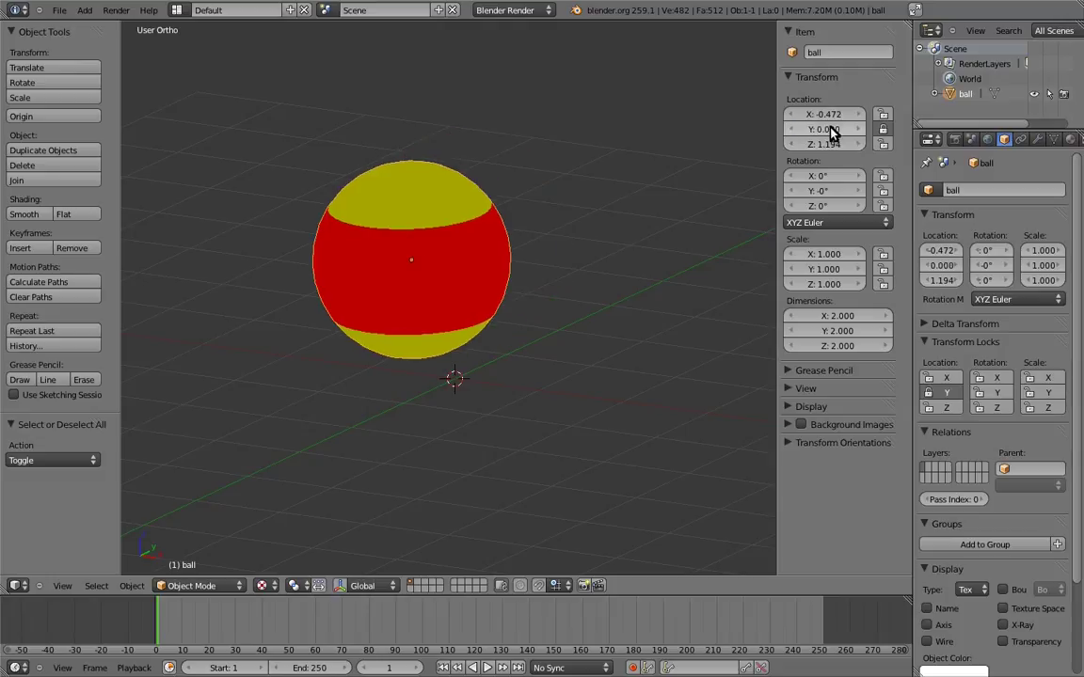
Step: Test-move the ball freely, confirming it stays at Y 0 and ends at X -0.472, Z 1.194
{"action": "key", "text": "g"}
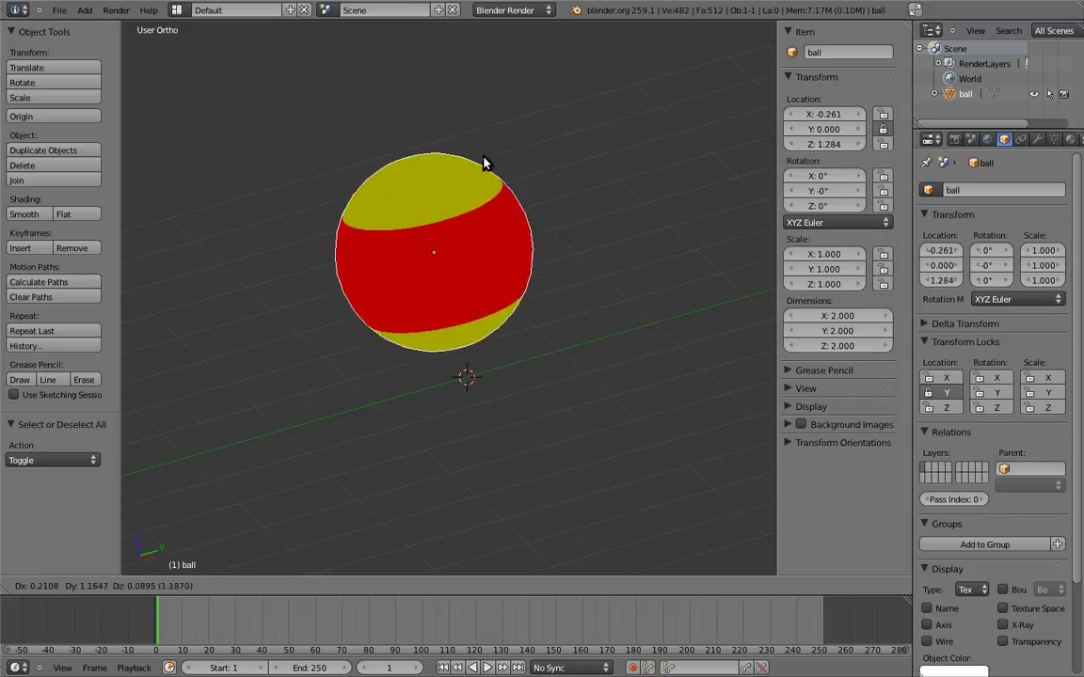
{"action": "left_click", "coordinate": [429, 300]}
{"action": "middle_click_drag", "start_coordinate": [437, 299], "coordinate": [549, 290]}
{"action": "key", "text": "g"}
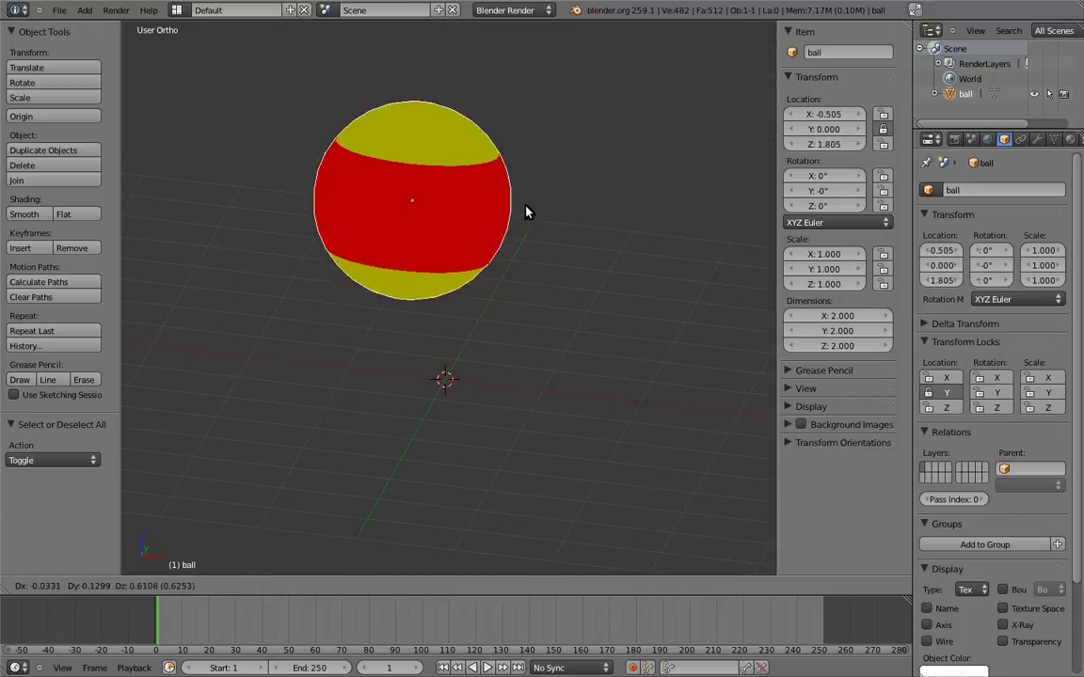
{"action": "key", "text": "Escape"}
{"action": "key", "text": "g"}
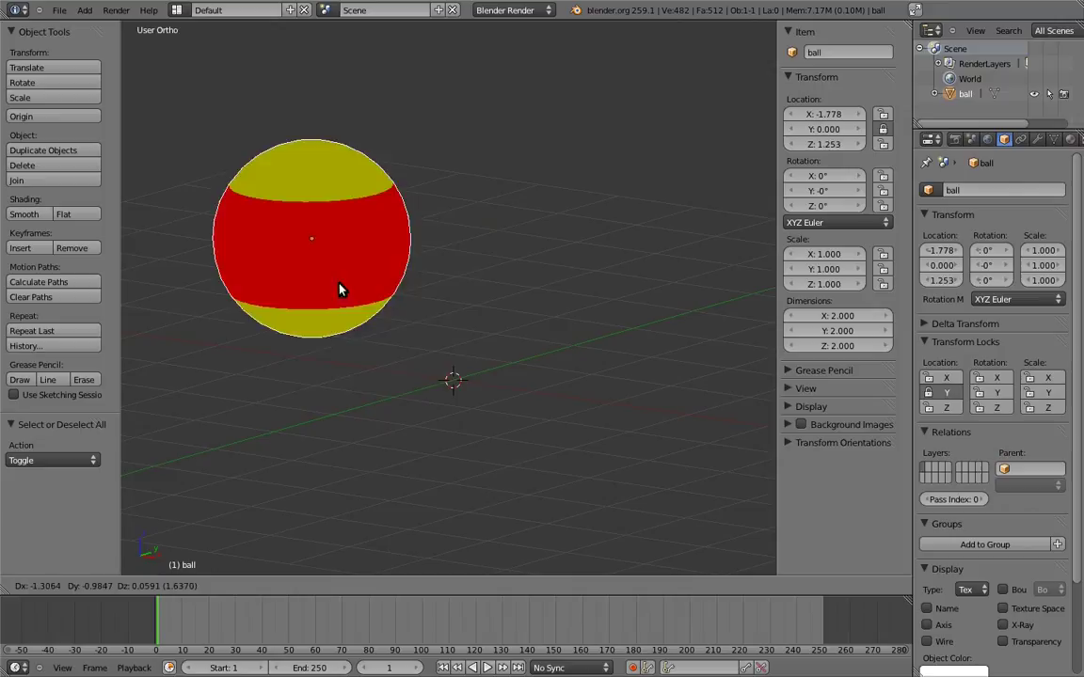
{"action": "left_click", "coordinate": [405, 278]}
{"action": "middle_click_drag", "start_coordinate": [407, 278], "coordinate": [555, 342]}
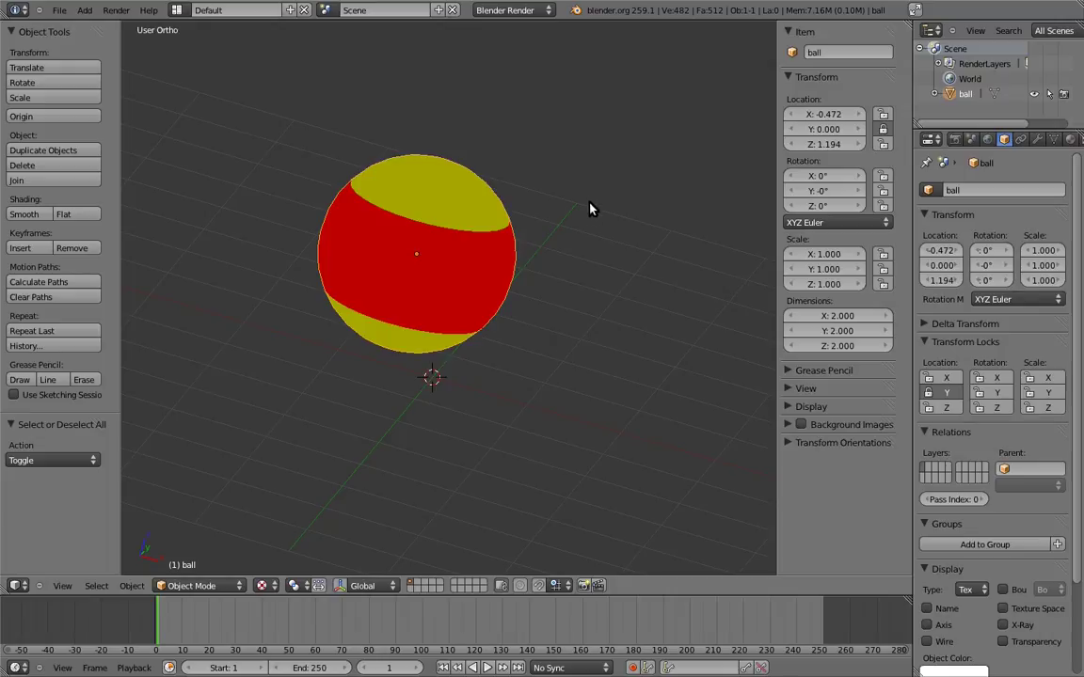
Step: Test-rotate the ball from the front view
{"action": "key", "text": "KP_1"}
{"action": "middle_click_drag", "start_coordinate": [536, 259], "coordinate": [610, 280], "text": "shift"}
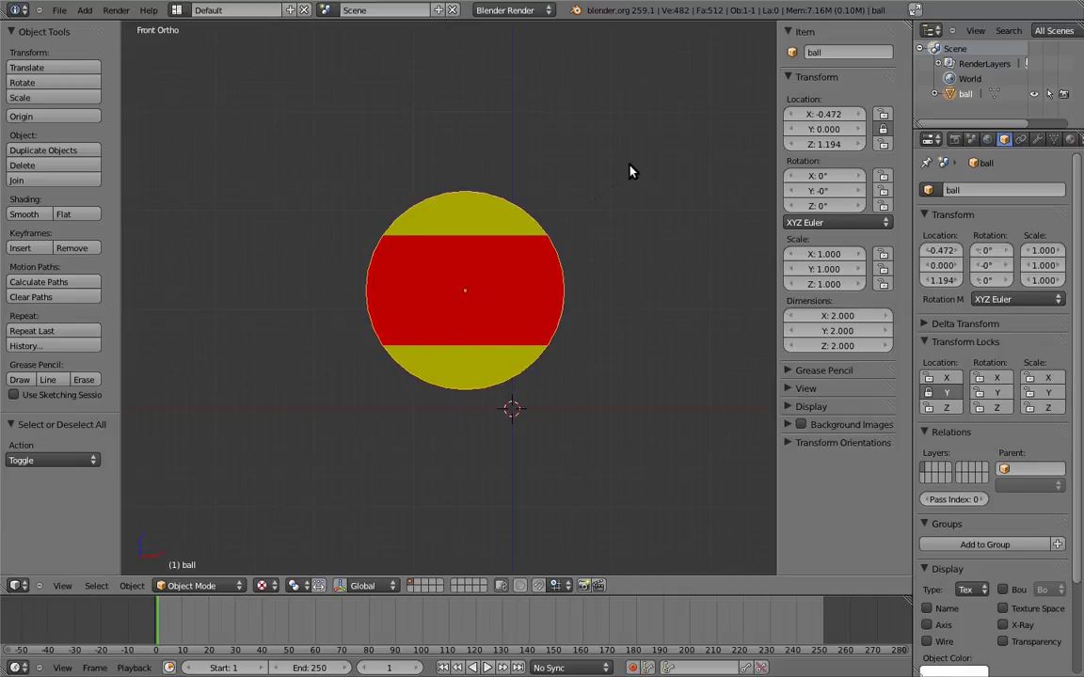
{"action": "key", "text": "r"}
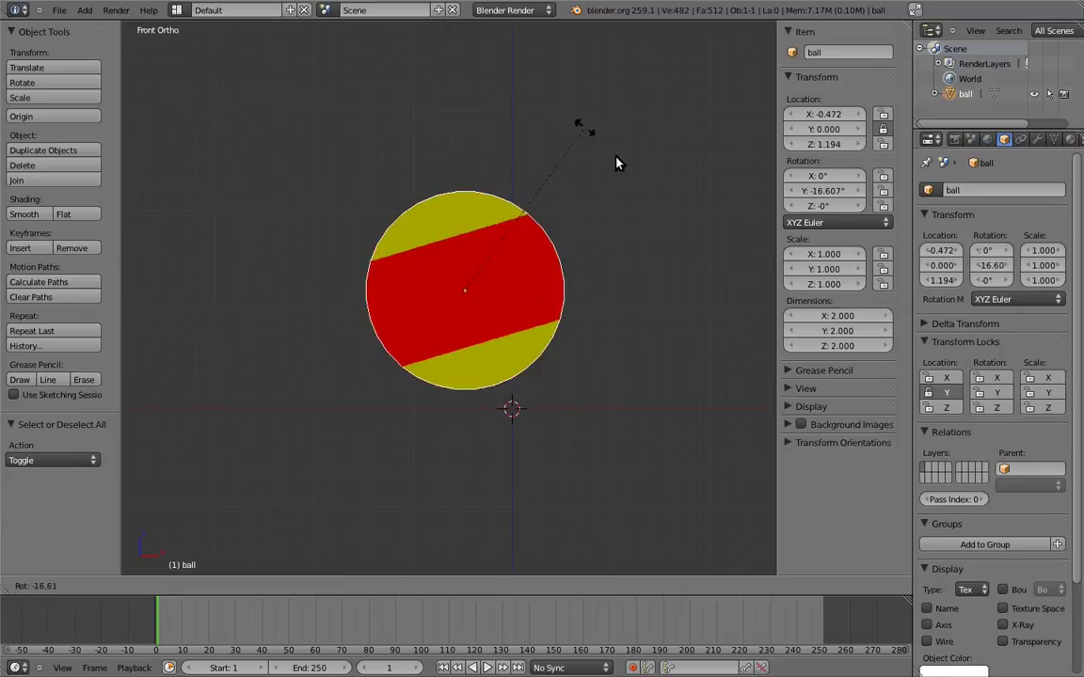
{"action": "left_click", "coordinate": [636, 279]}
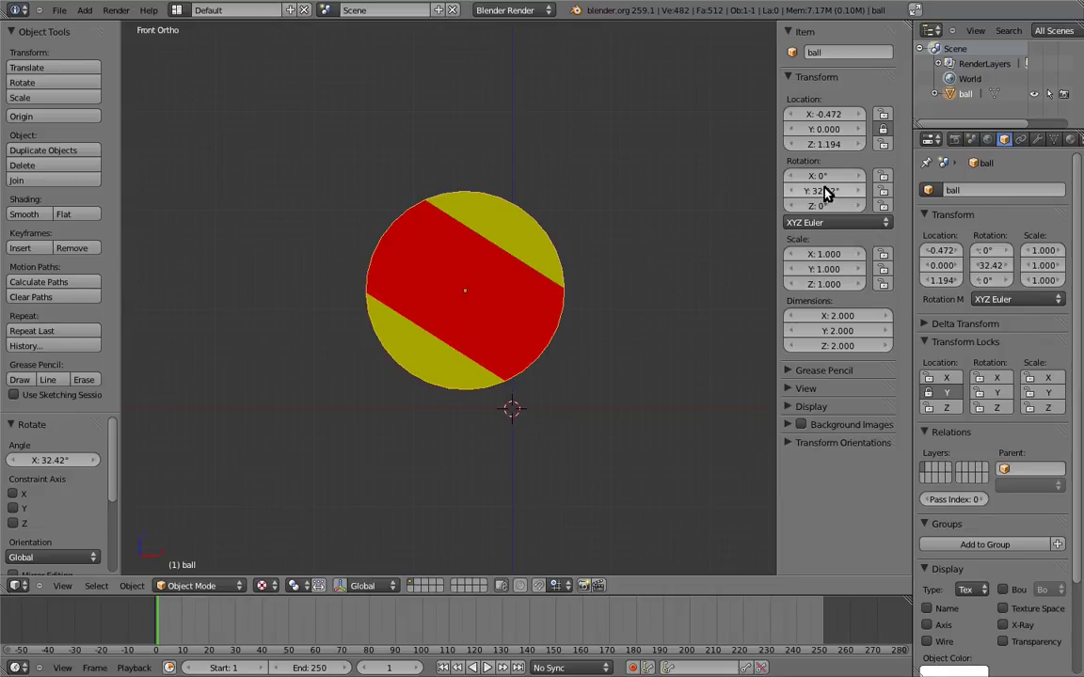
Step: Lock the ball's X and Z rotation, test and cancel a rotation, then clear rotation to 0°
{"action": "left_click", "coordinate": [882, 176]}
{"action": "left_click", "coordinate": [883, 205]}
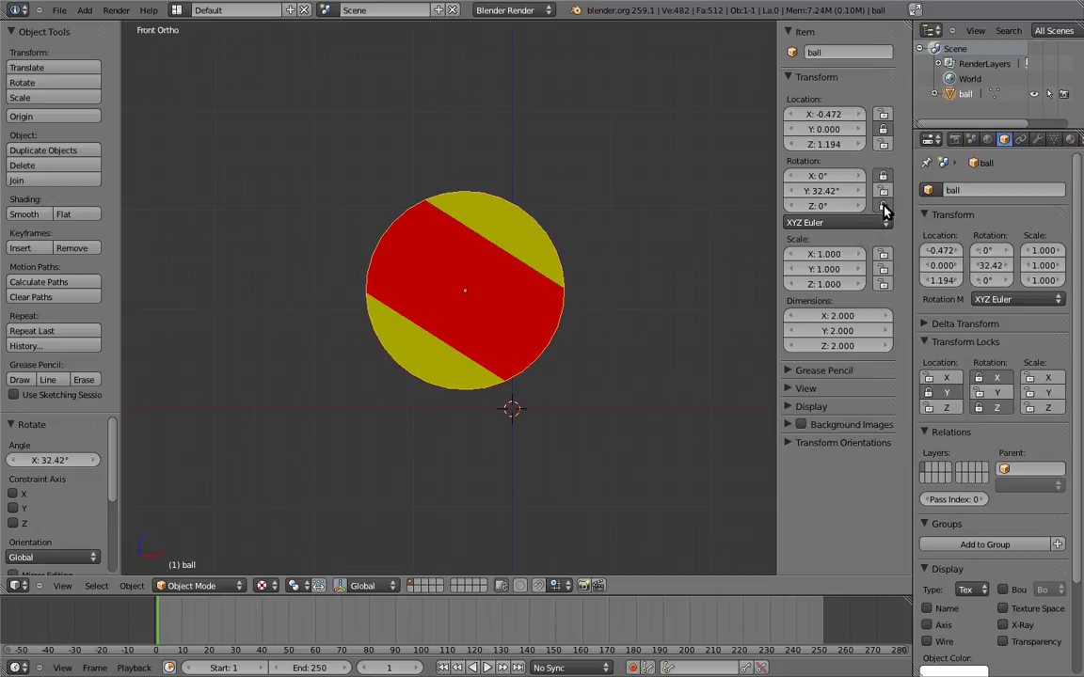
{"action": "middle_click_drag", "start_coordinate": [628, 272], "coordinate": [518, 271]}
{"action": "key", "text": "r"}
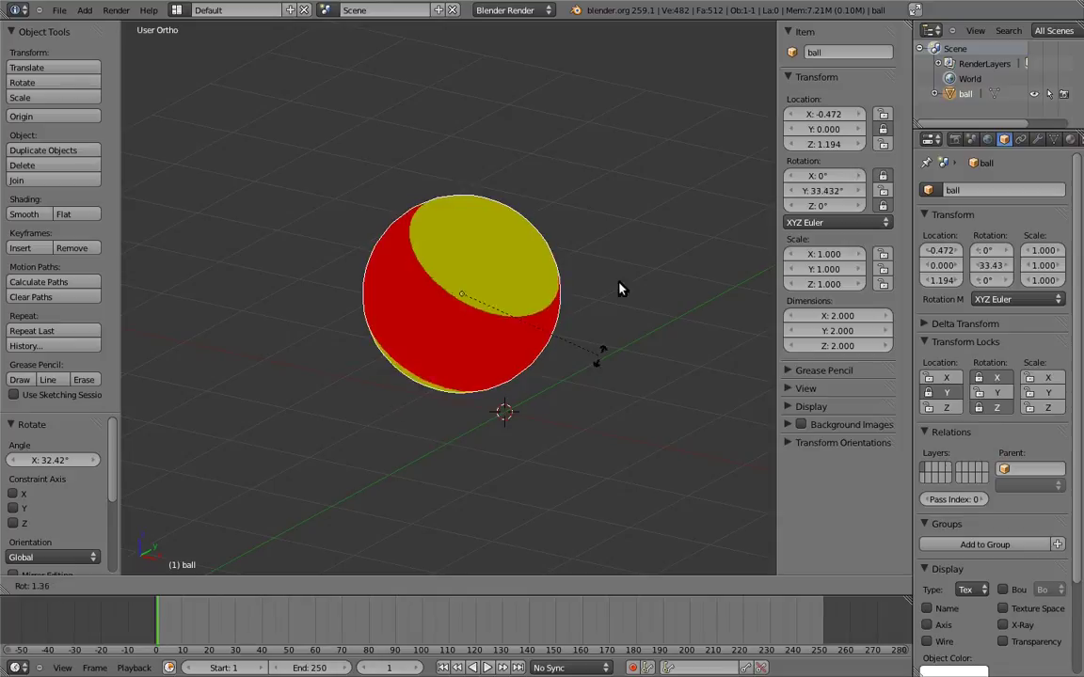
{"action": "key", "text": "Escape"}
{"action": "key", "text": "KP_1"}
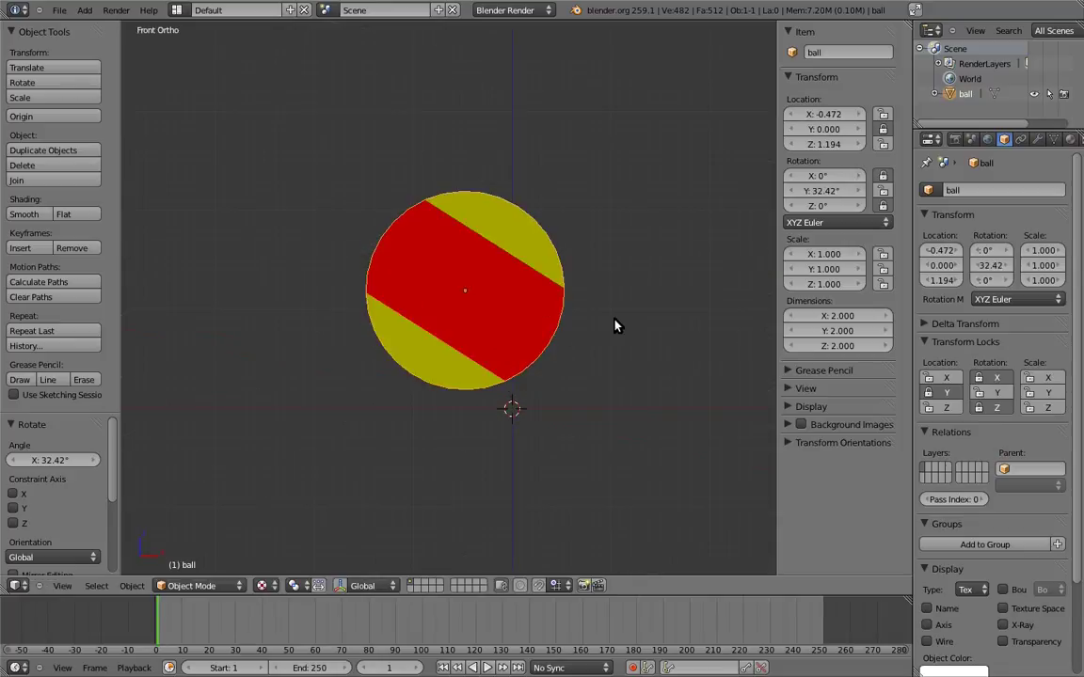
{"action": "key", "text": "alt+r"}
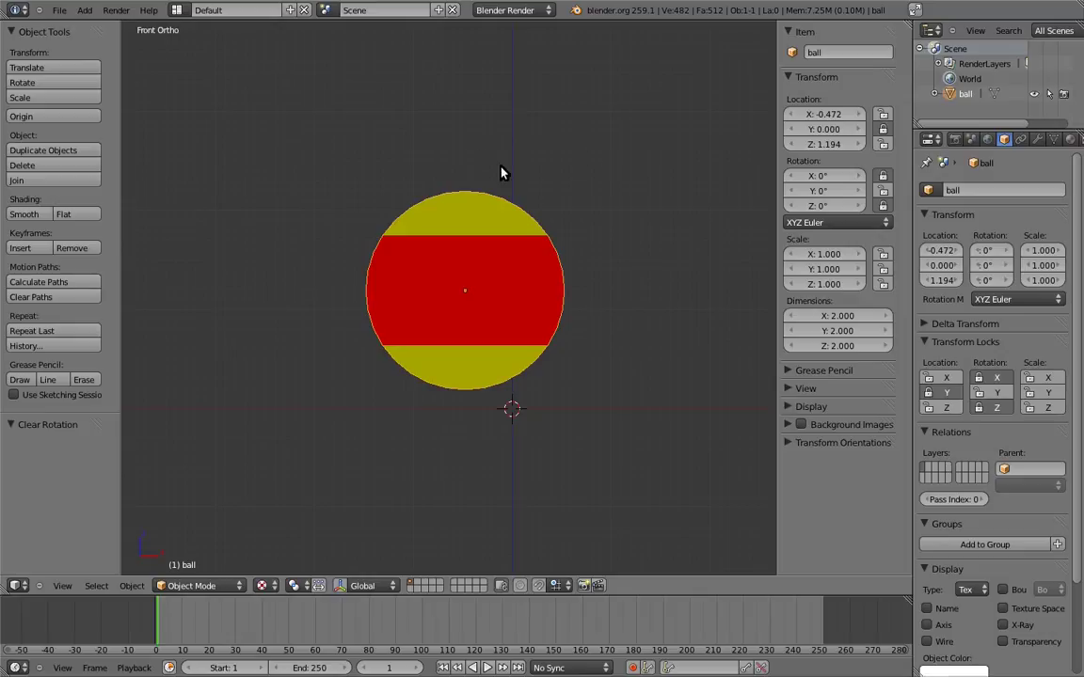
Step: Test-scale the ball along Z and X, then clear its scale back to 1.000
{"action": "key", "text": "s"}
{"action": "key", "text": "z"}
{"action": "key", "text": "z"}
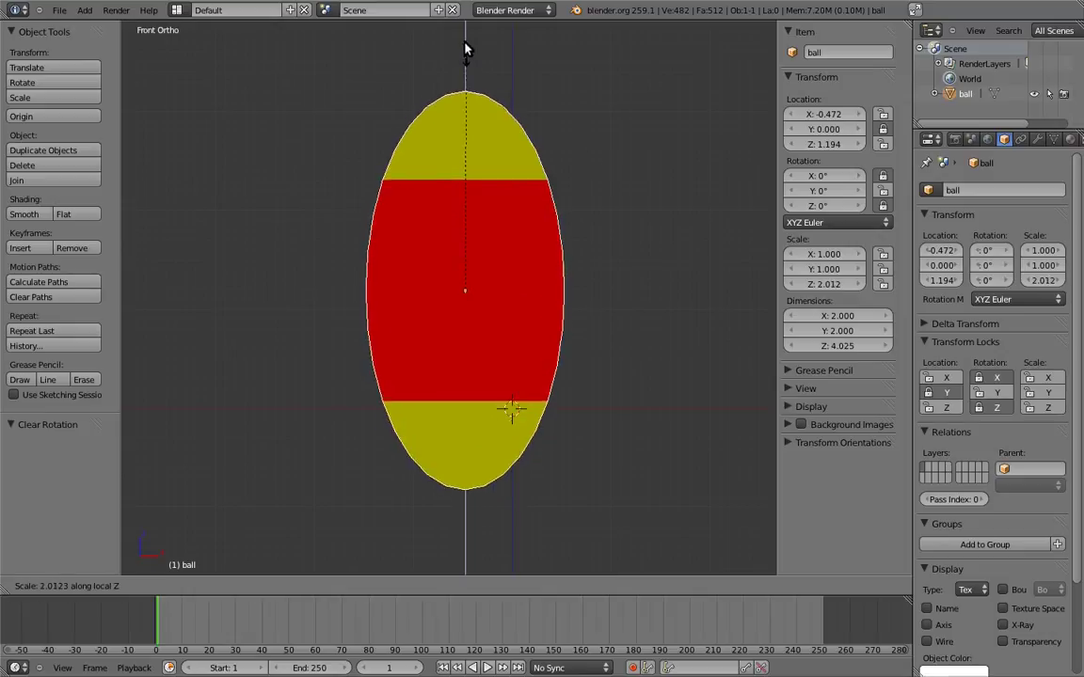
{"action": "left_click", "coordinate": [464, 51]}
{"action": "key", "text": "s"}
{"action": "key", "text": "x"}
{"action": "key", "text": "x"}
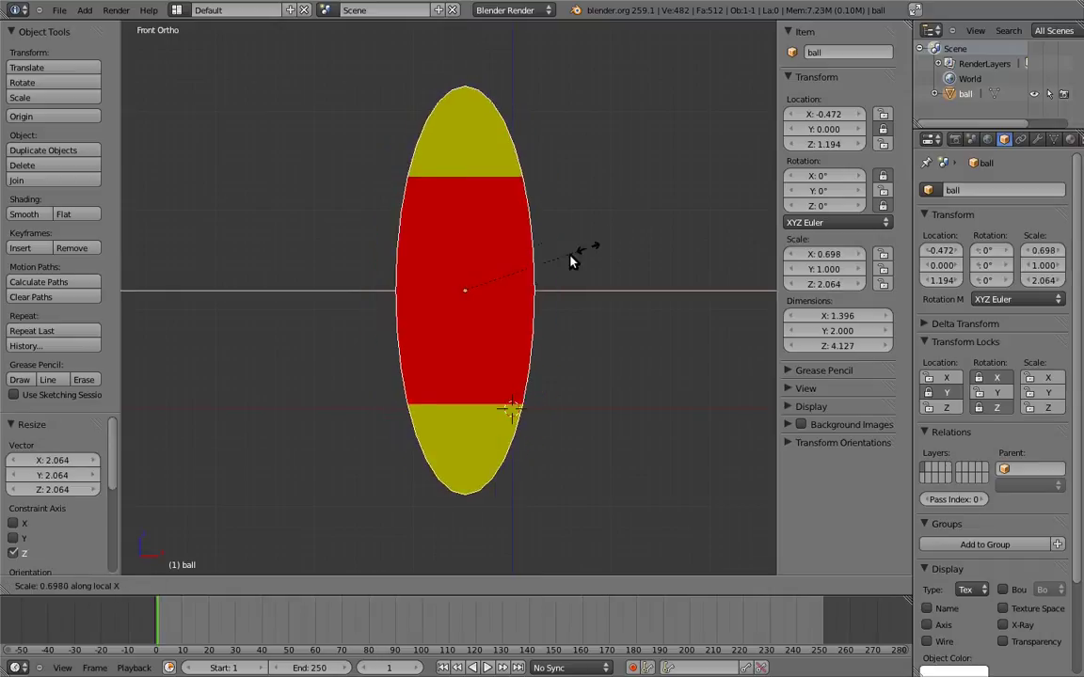
{"action": "left_click", "coordinate": [550, 276]}
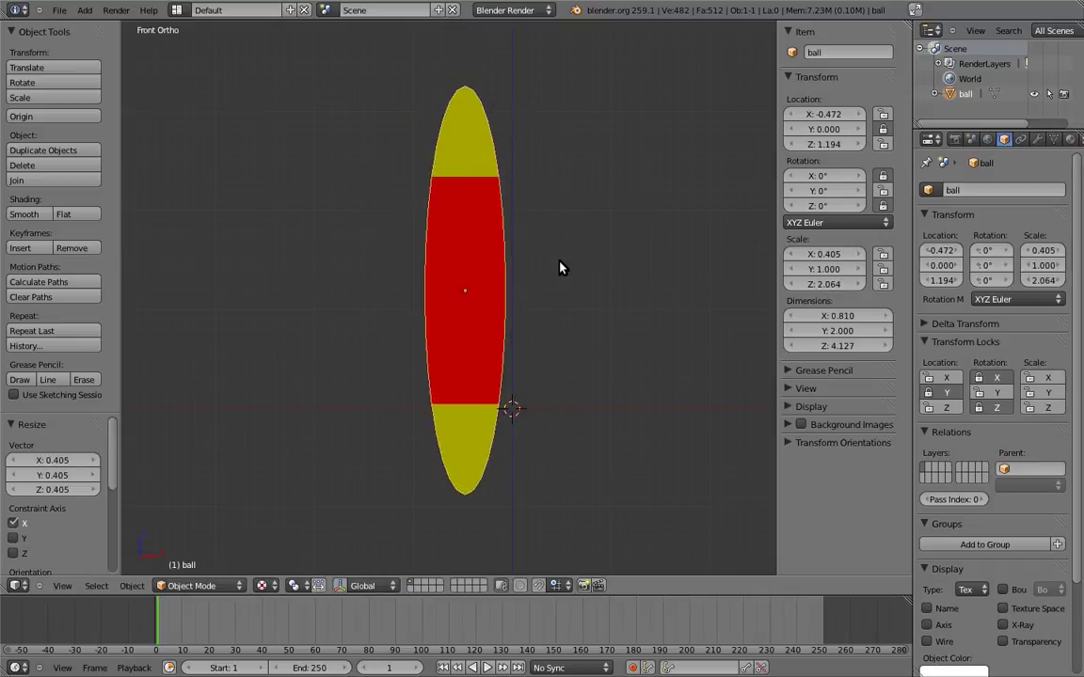
{"action": "key", "text": "alt+s"}
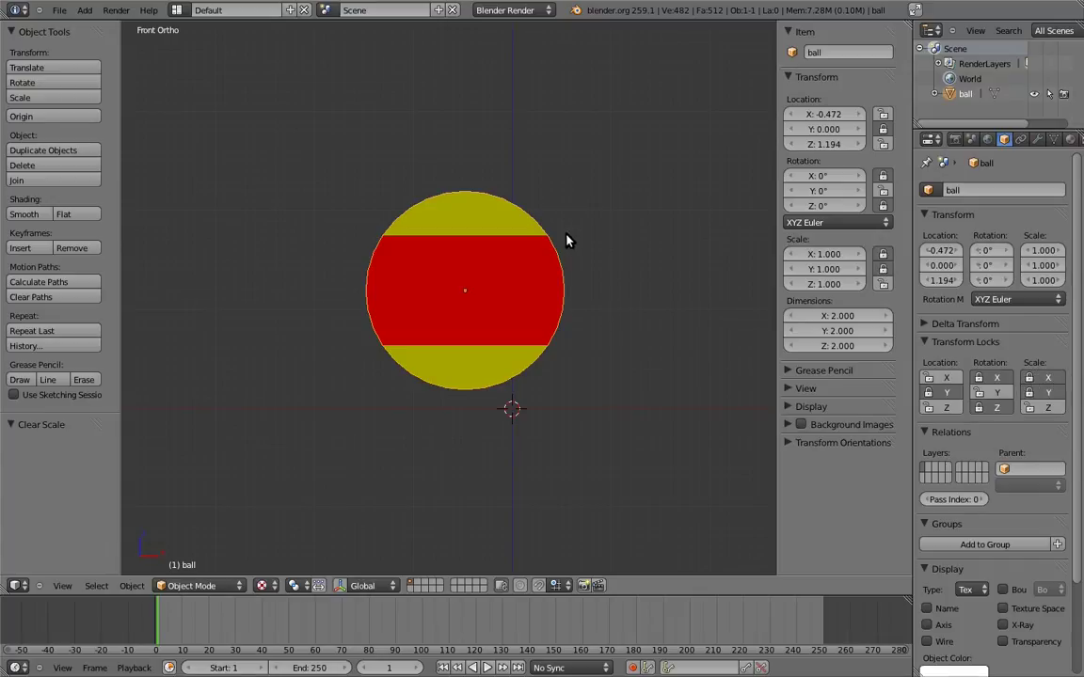
{"action": "key", "text": "s"}
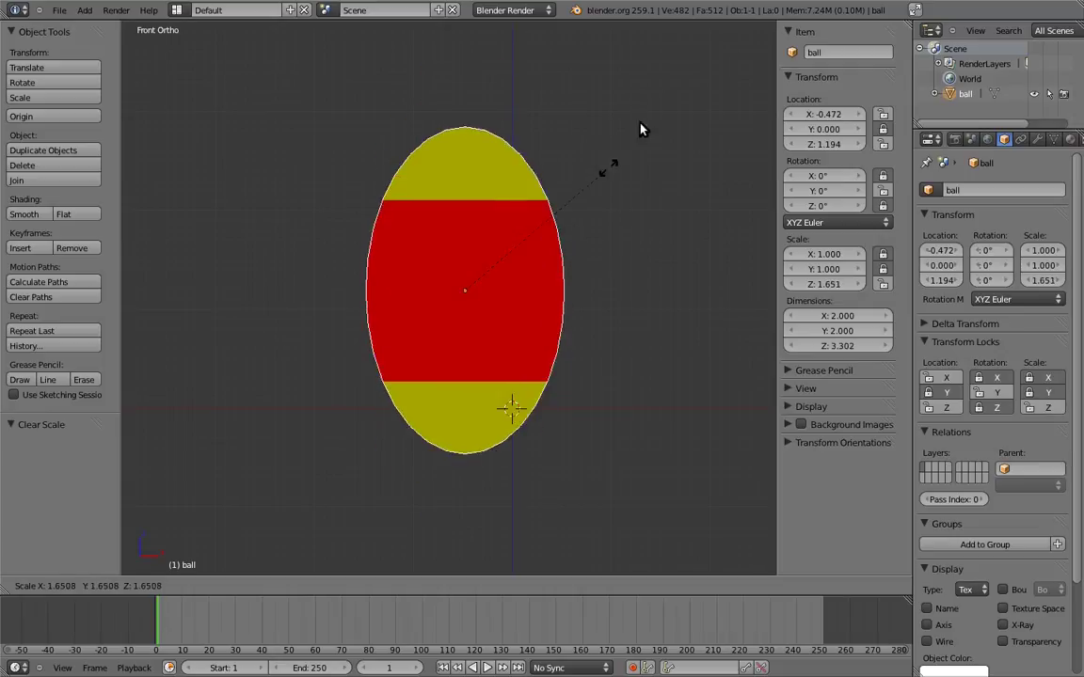
{"action": "right_click", "coordinate": [580, 236]}
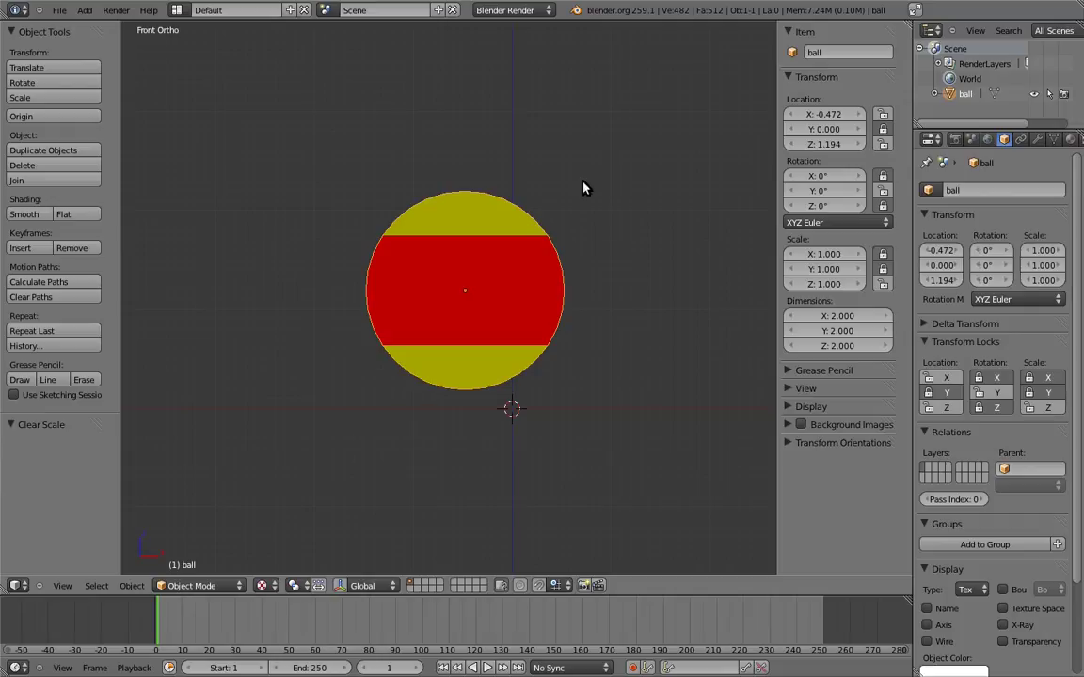
Step: Add a Maintain Volume constraint in the ball's Object Constraints, then delete it
{"action": "left_click", "coordinate": [1022, 139]}
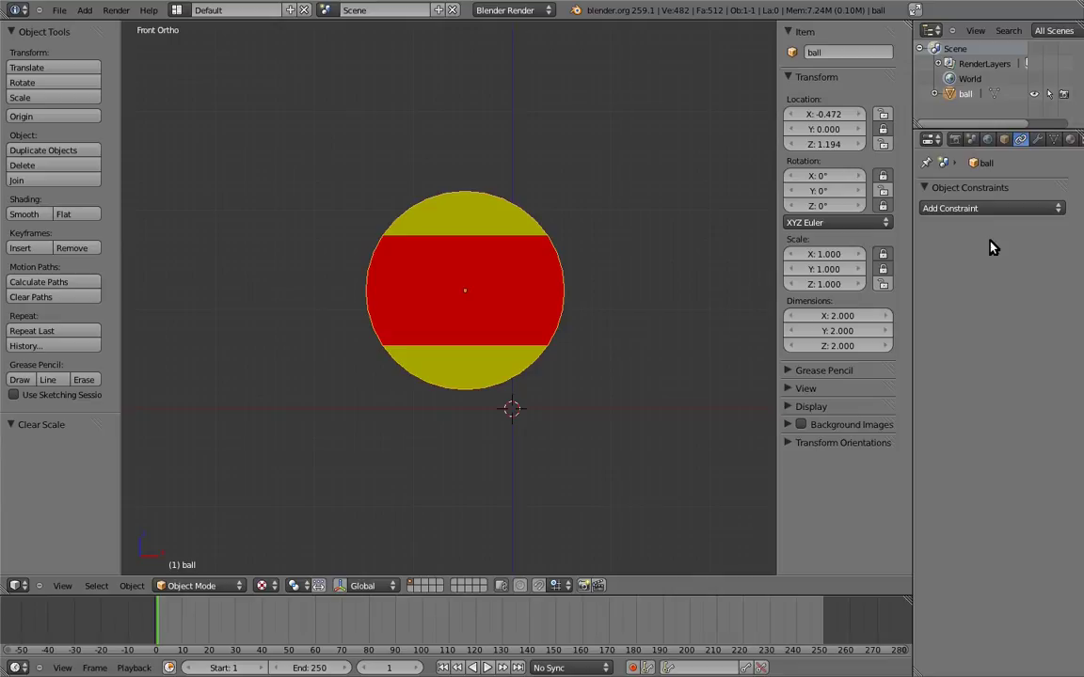
{"action": "left_click", "coordinate": [976, 209]}
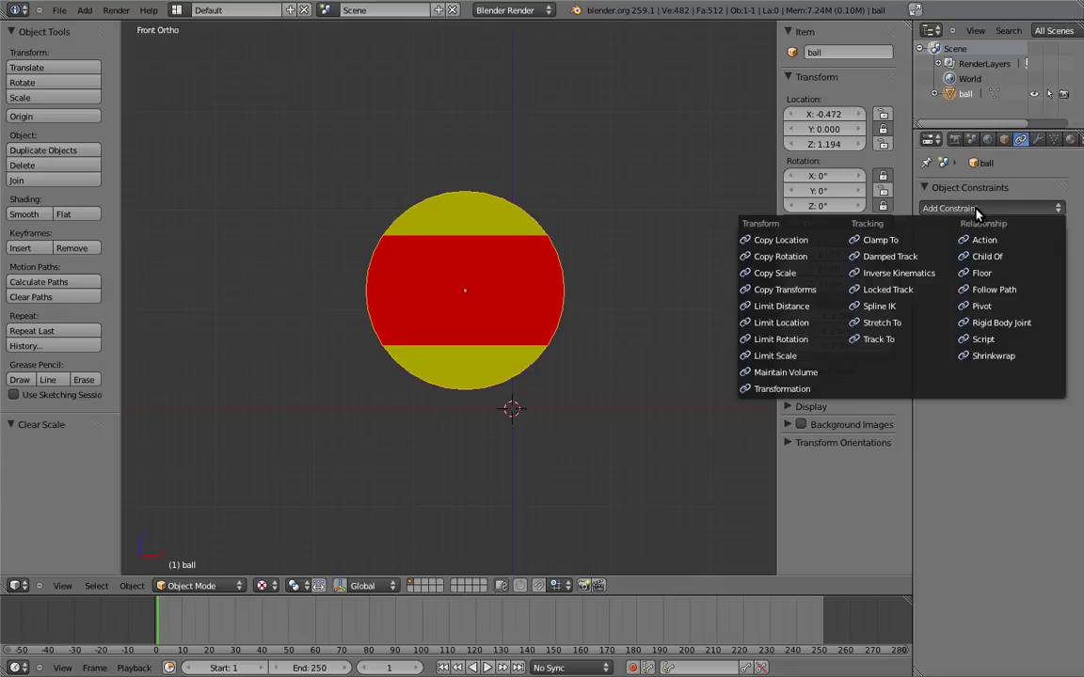
{"action": "left_click", "coordinate": [785, 373]}
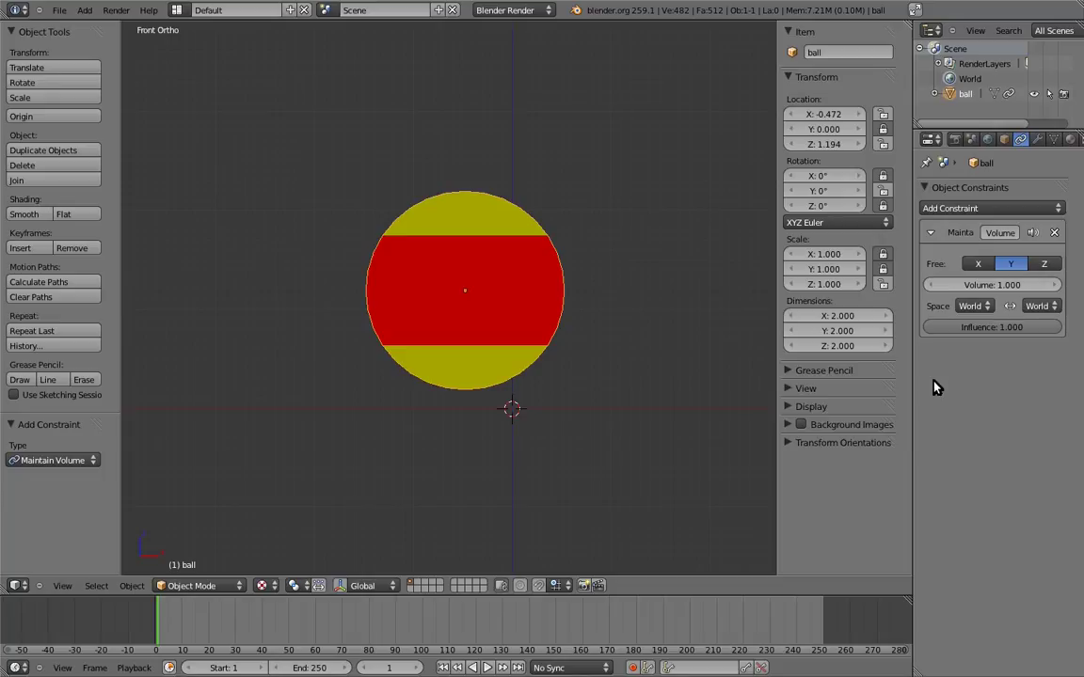
{"action": "left_click", "coordinate": [1055, 234]}
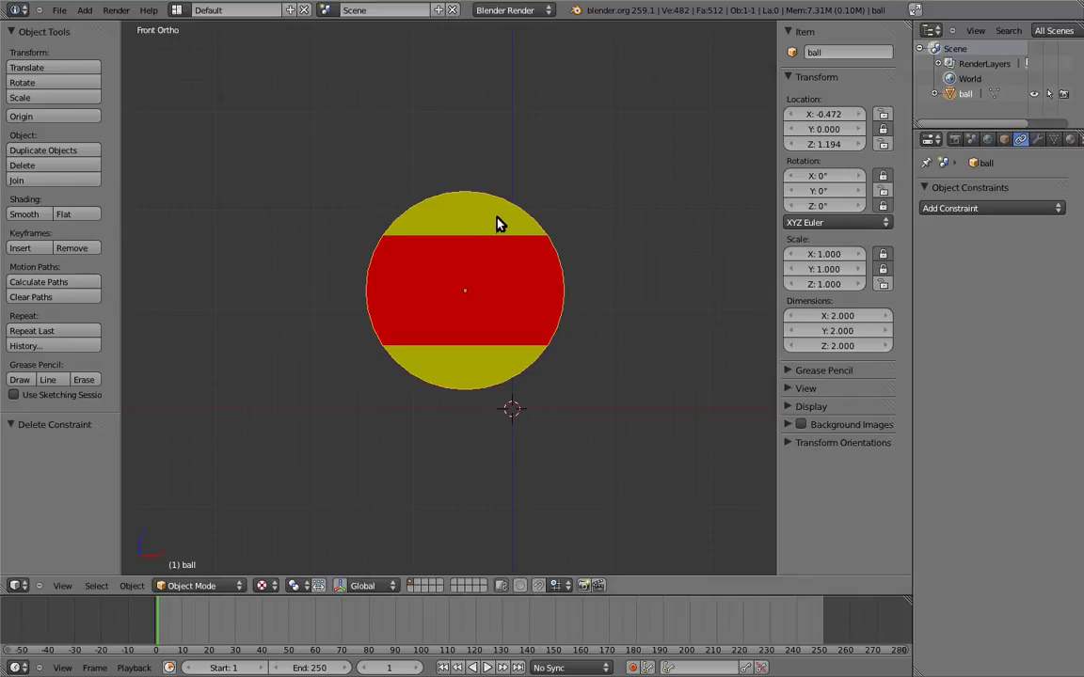
Step: Add a Maintain Volume constraint with Free axis Z via Shift+Ctrl+C, then test-scale the ball
{"action": "key", "text": "ctrl+shift+c"}
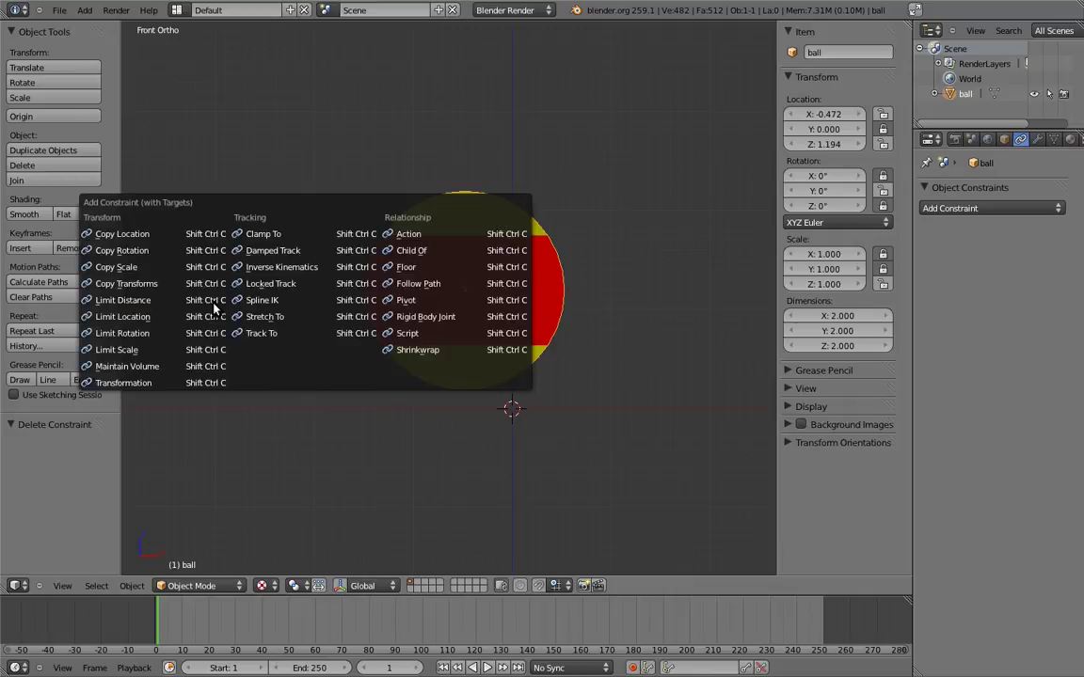
{"action": "left_click", "coordinate": [154, 368]}
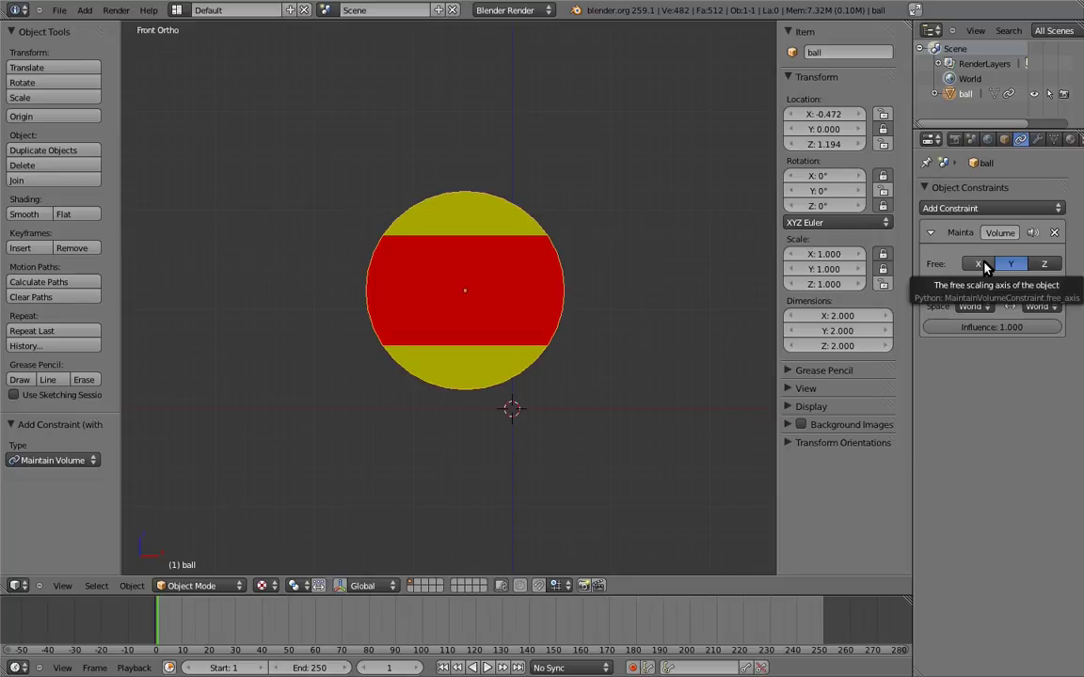
{"action": "left_click", "coordinate": [1045, 266]}
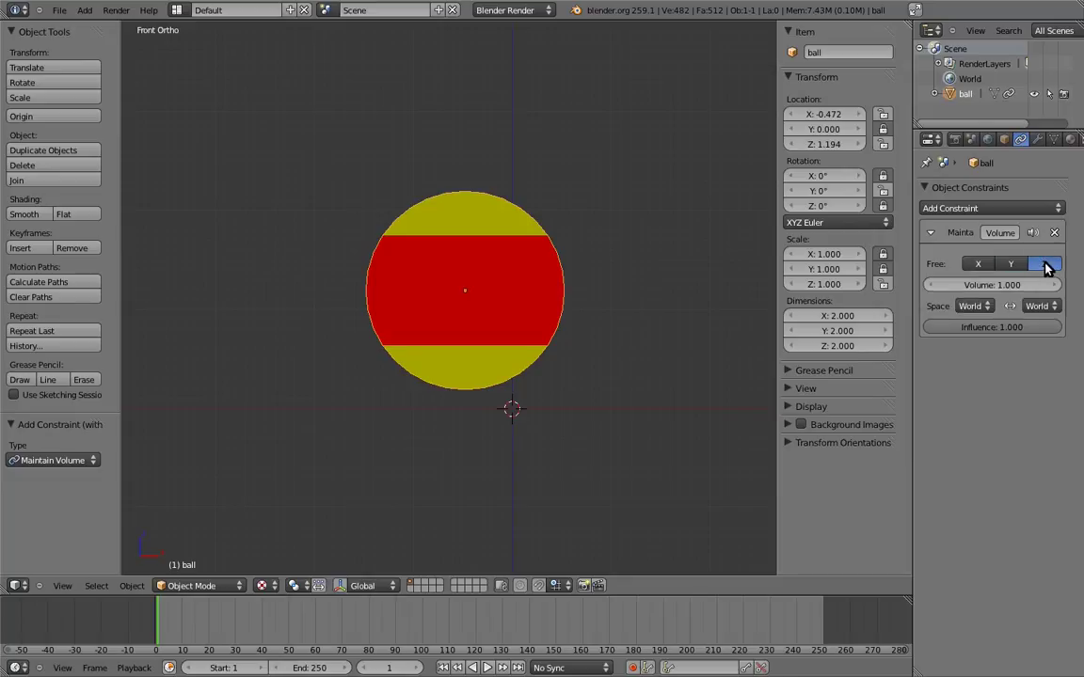
{"action": "key", "text": "s"}
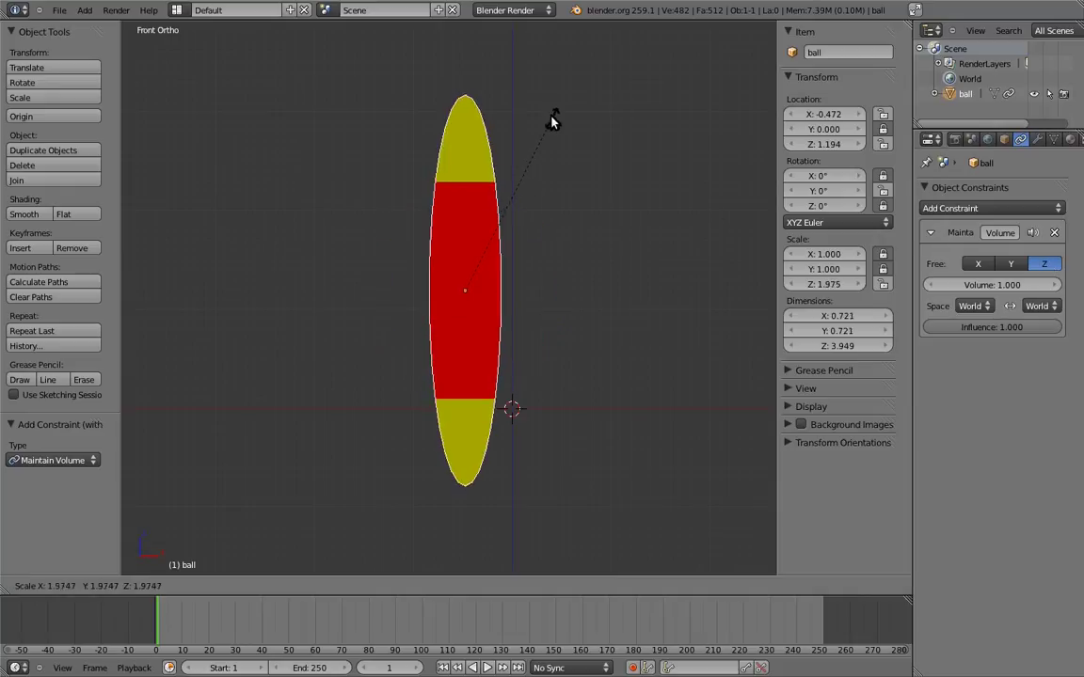